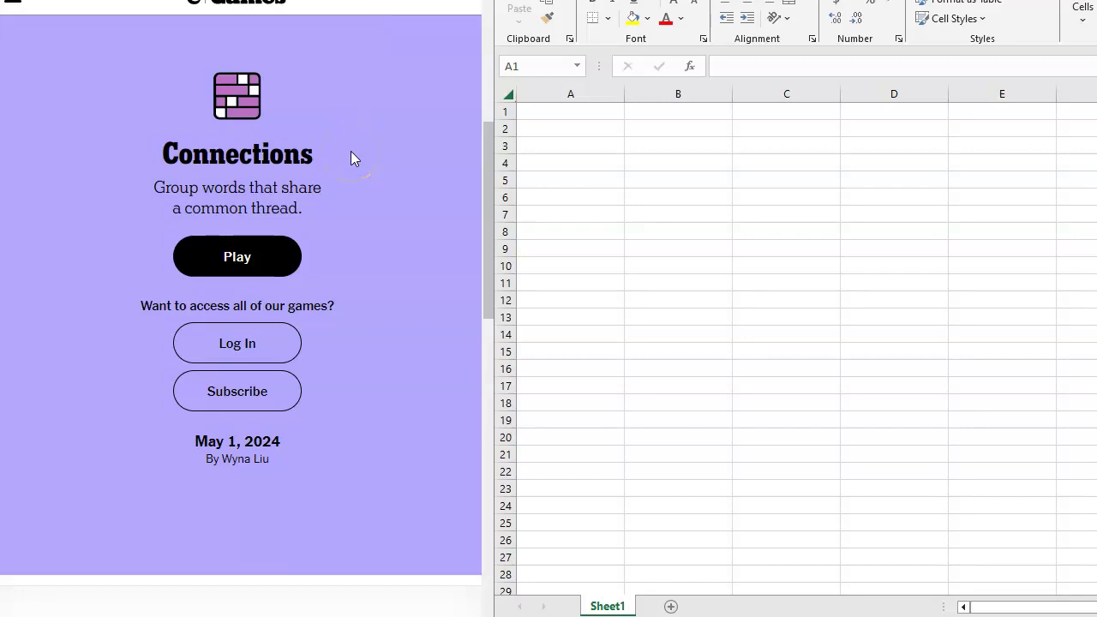
# Start the May 1, 2024 Connections puzzle and shuffle its sixteen word tiles.
pyautogui.click(268, 255)
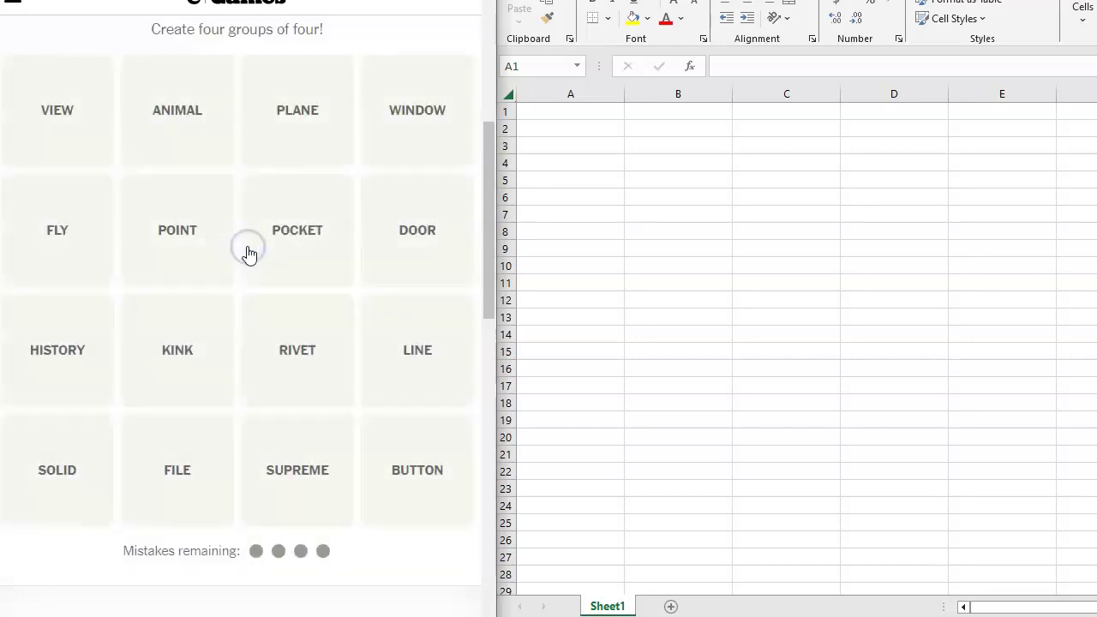
pyautogui.click(138, 596)
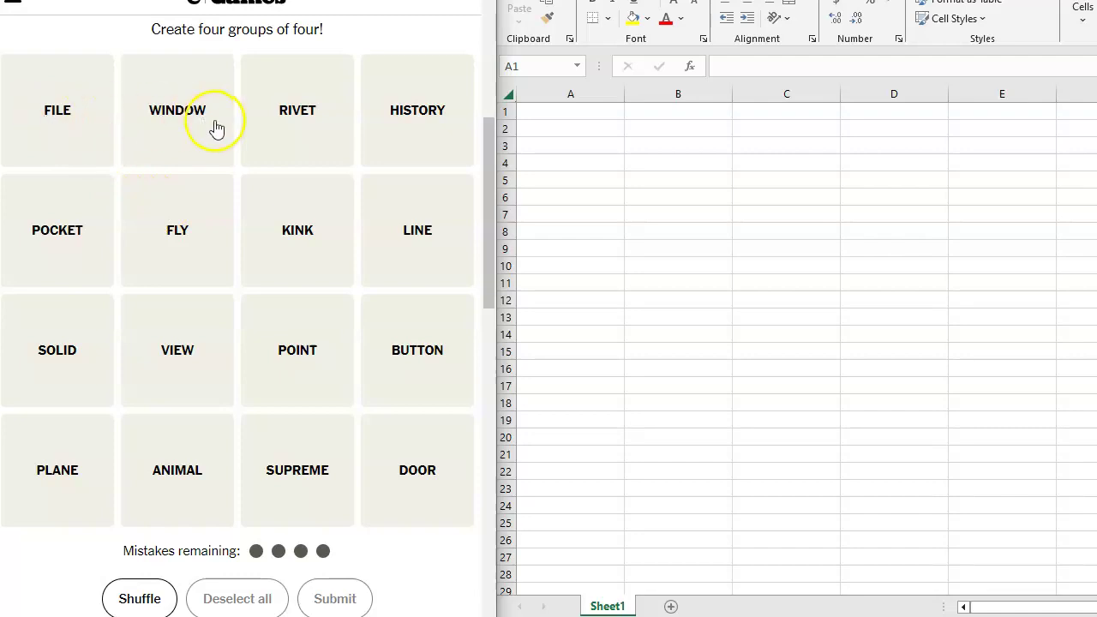
# Enter 'file' in cell A1 and 'window' in A2 of the spreadsheet.
pyautogui.click(570, 112)
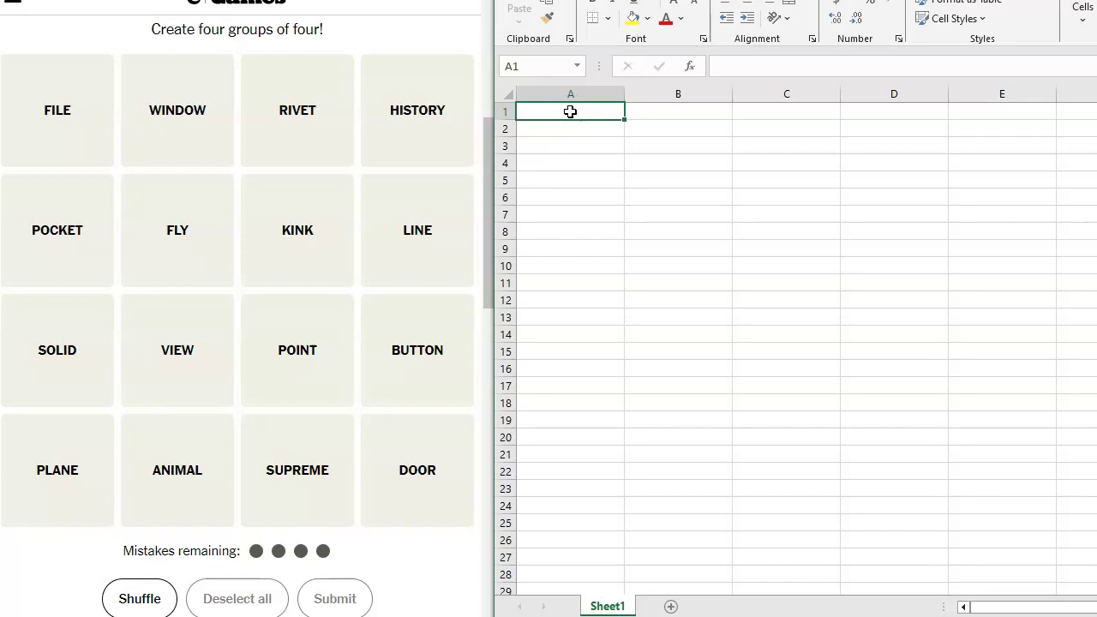
pyautogui.write('file')
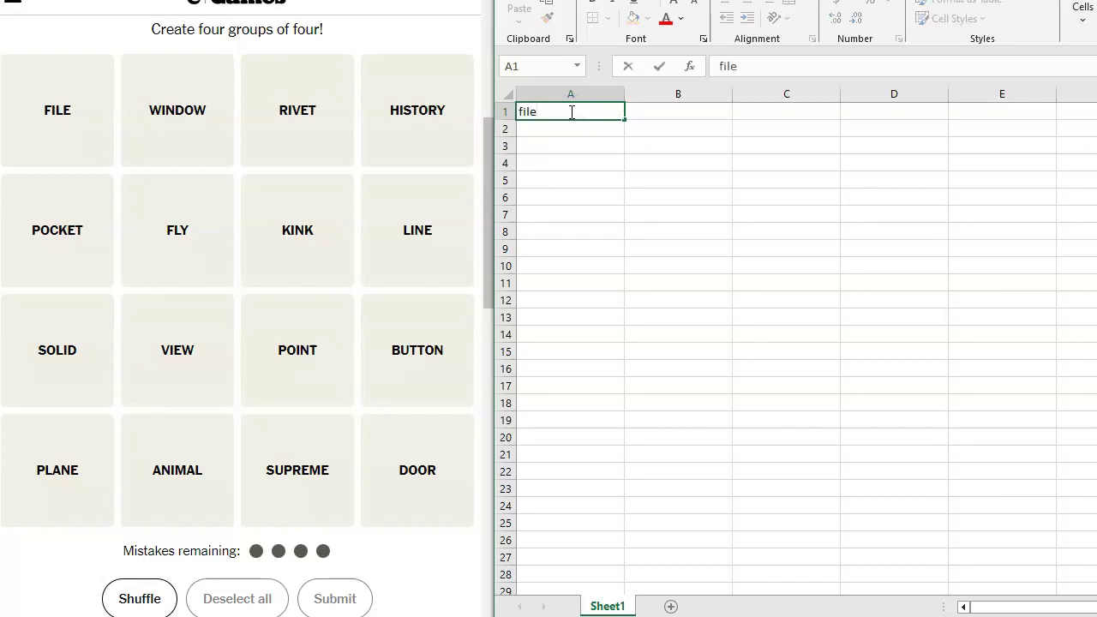
pyautogui.press('Return')
pyautogui.write('window')
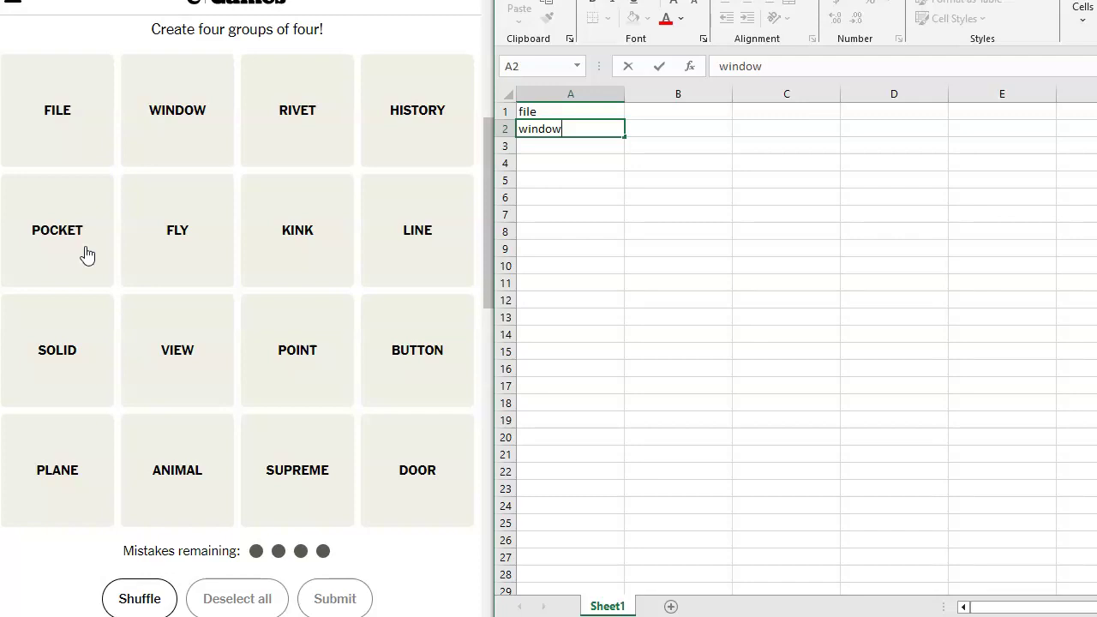
pyautogui.click(196, 251)
pyautogui.click(200, 253)
pyautogui.click(327, 257)
pyautogui.click(603, 320)
# Type 'supreme' in B1 and 'kink' in B2.
pyautogui.click(662, 113)
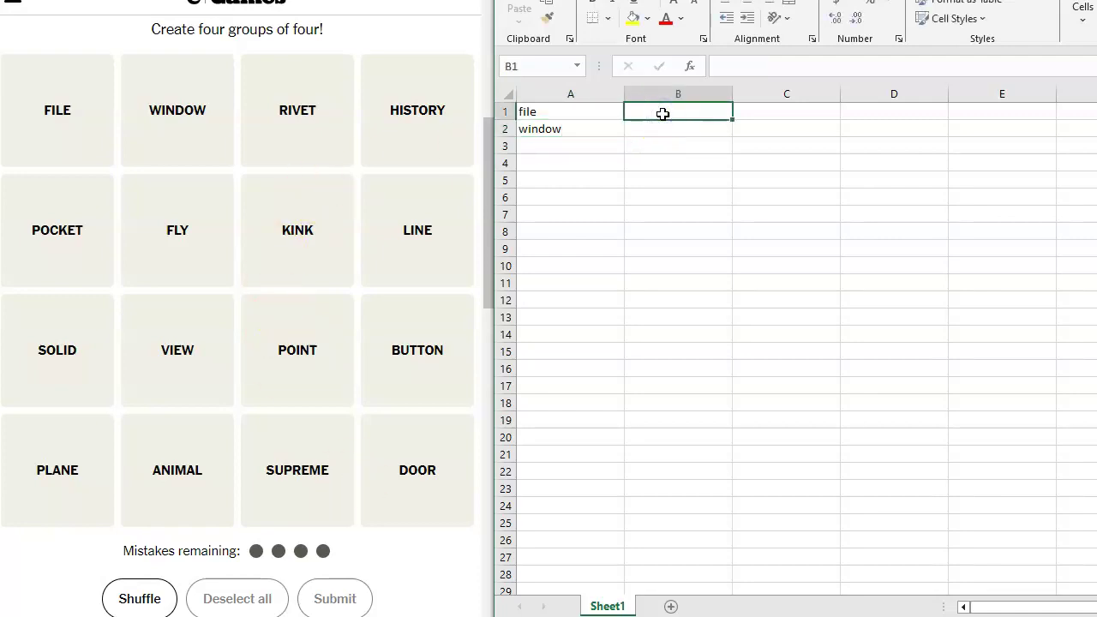
pyautogui.write('supreme')
pyautogui.press('Return')
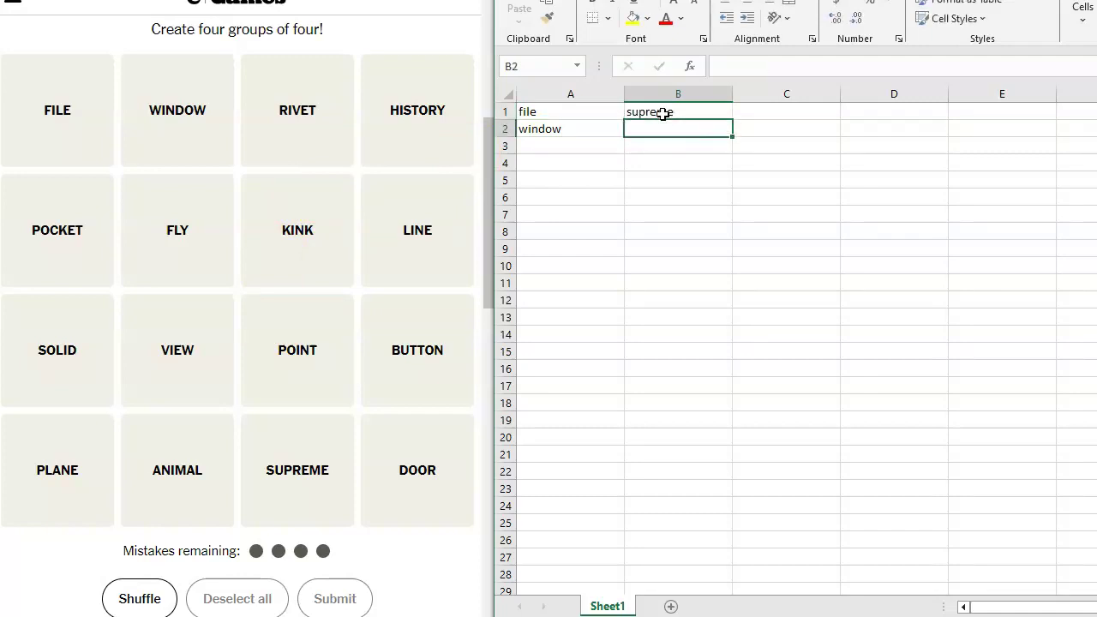
pyautogui.write('kink')
pyautogui.click(463, 22)
pyautogui.click(298, 109)
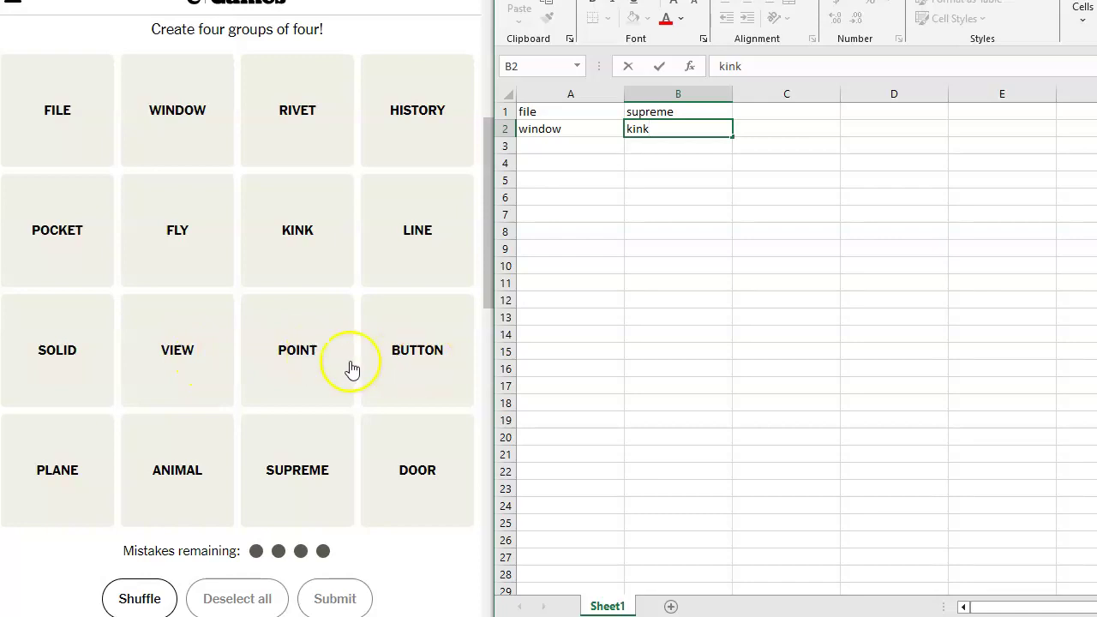
# Add 'animals' in B3 and 'door' in B4 to complete the column B list.
pyautogui.click(655, 148)
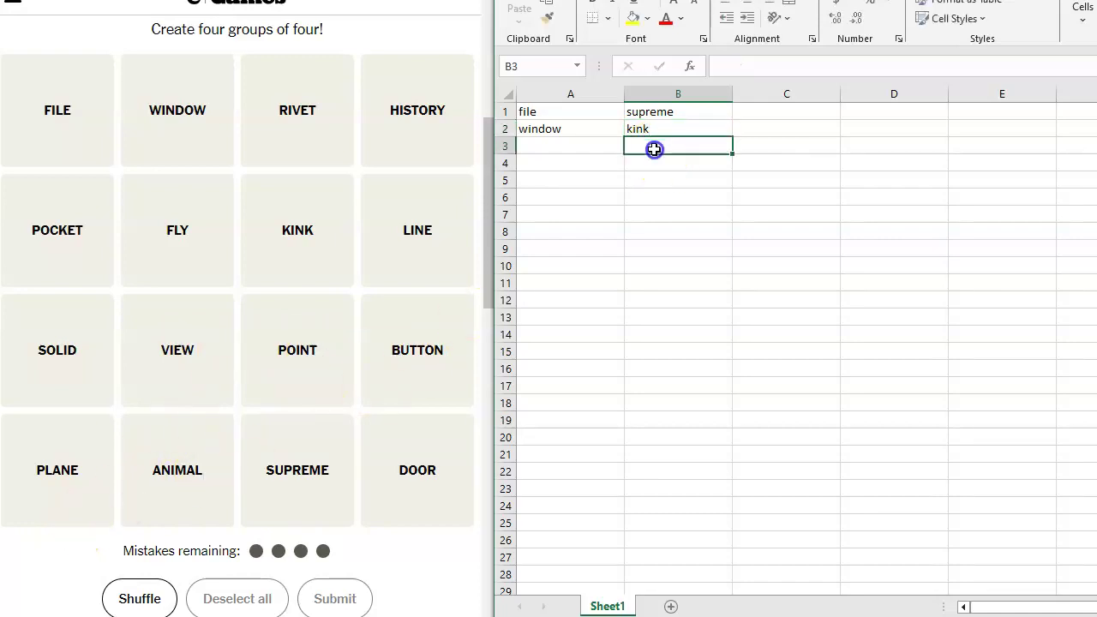
pyautogui.write('animals')
pyautogui.press('Return')
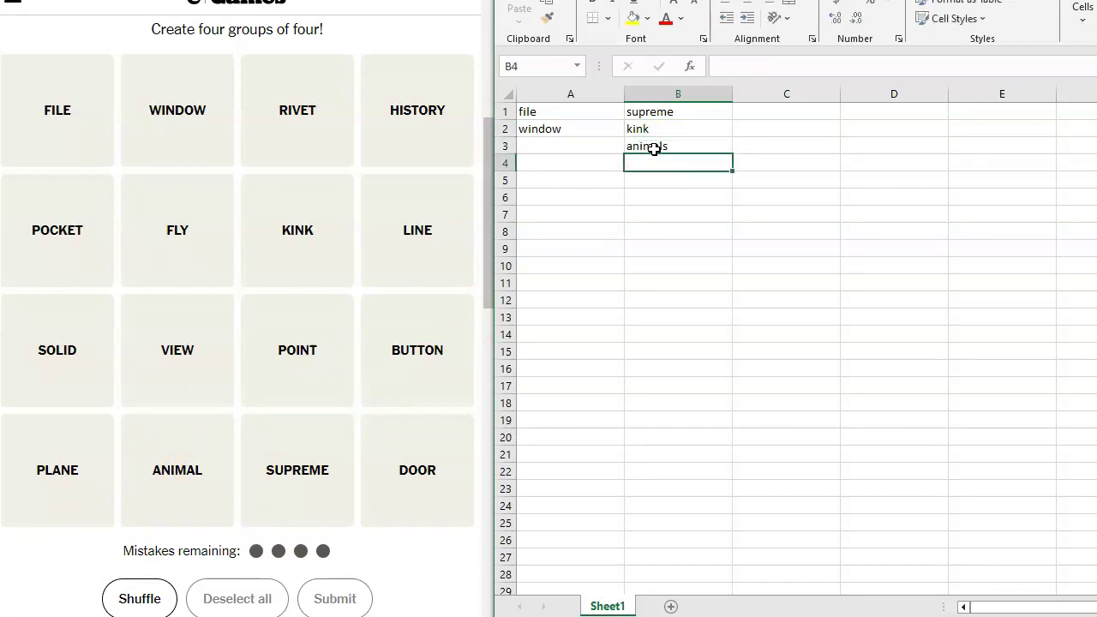
pyautogui.write('door')
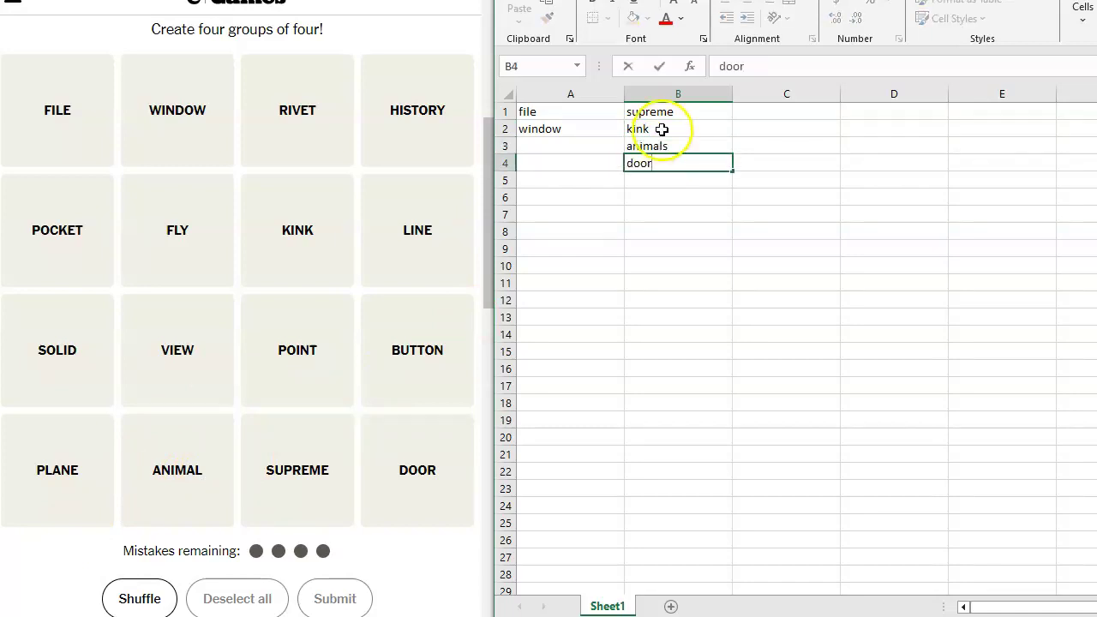
pyautogui.click(706, 209)
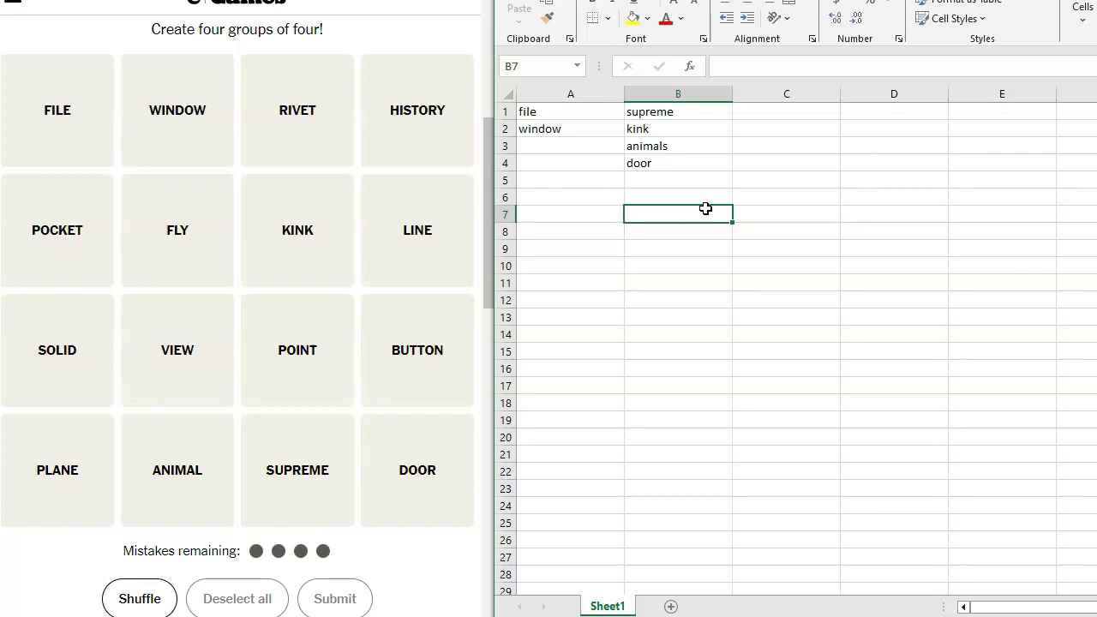
pyautogui.click(695, 112)
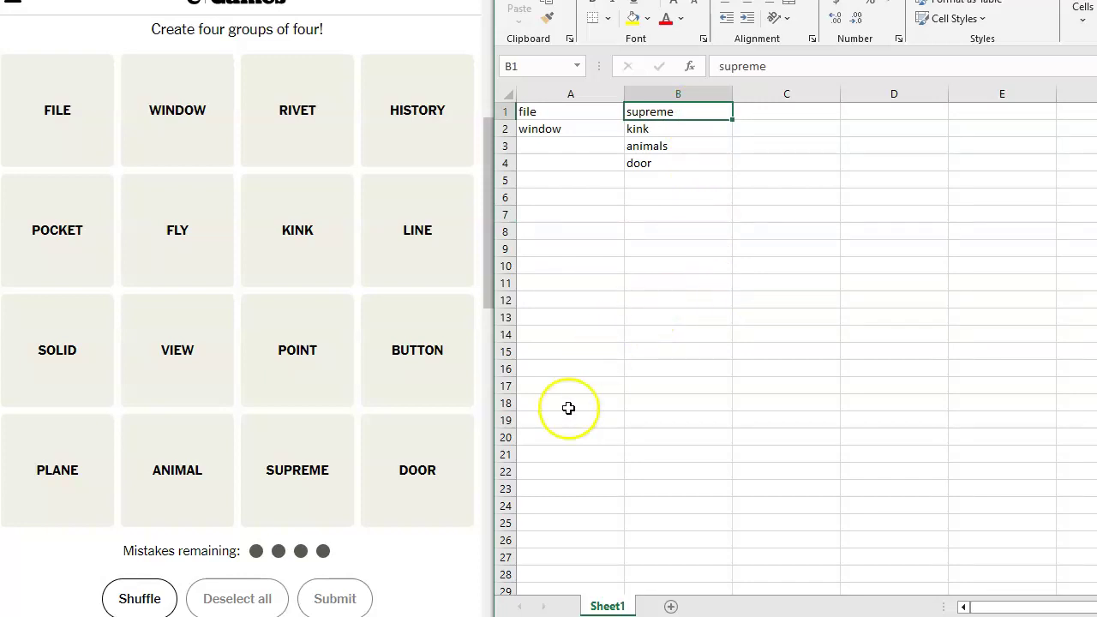
# Submit SUPREME, KINK, ANIMAL and DOOR as the purple '60s band members group.
pyautogui.click(314, 489)
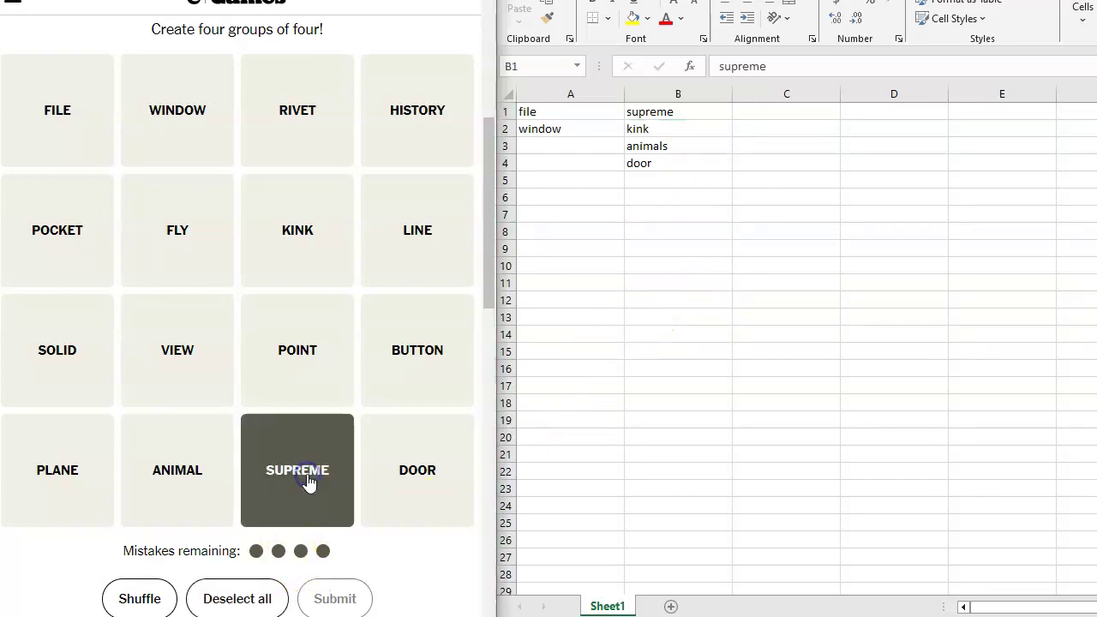
pyautogui.click(289, 239)
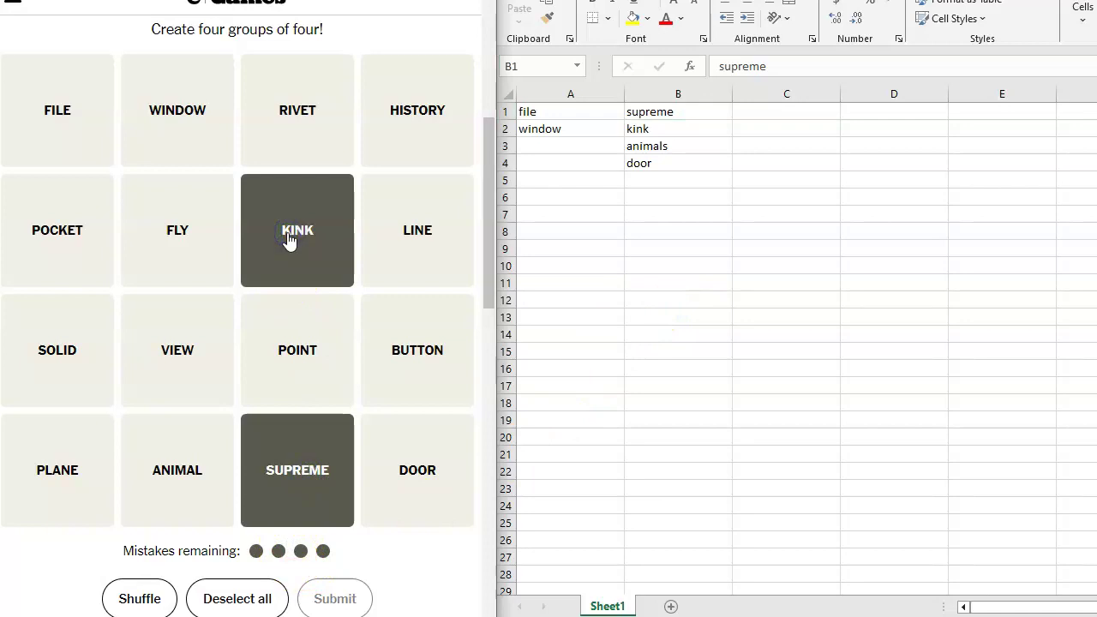
pyautogui.click(163, 480)
pyautogui.click(437, 478)
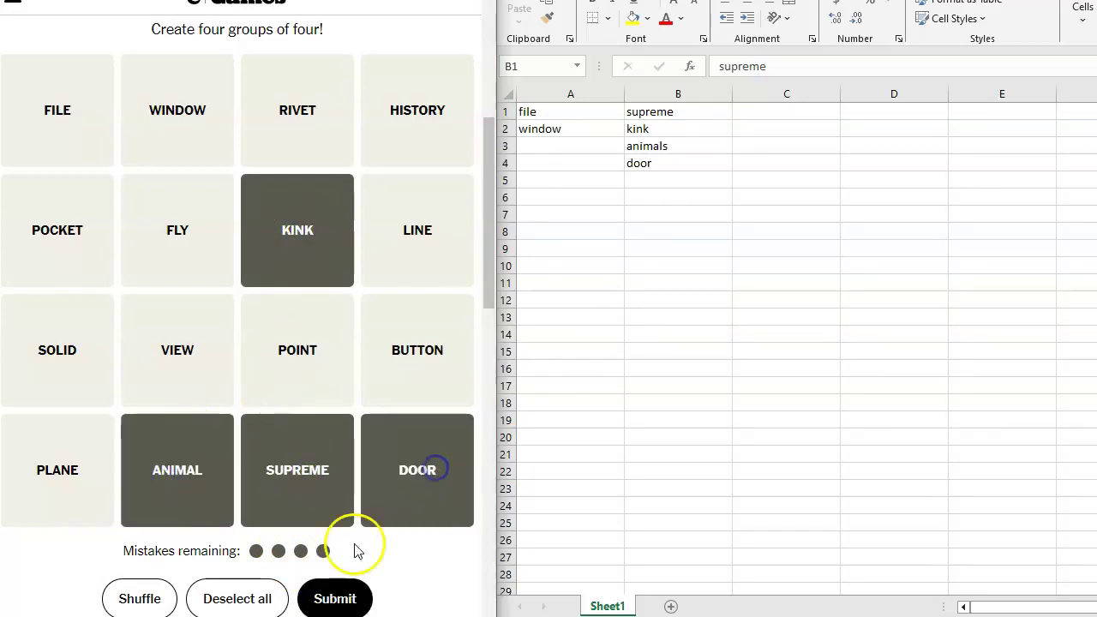
pyautogui.click(335, 595)
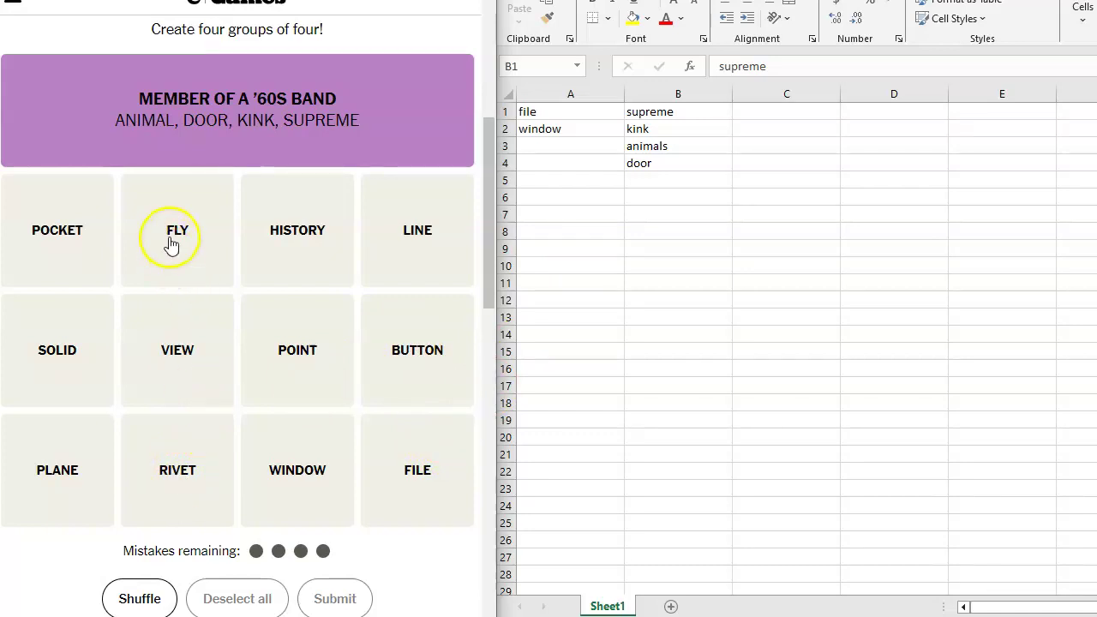
# Remove the stray letters, then enter 'pocket' in C1 and 'fly' in C2.
pyautogui.click(752, 112)
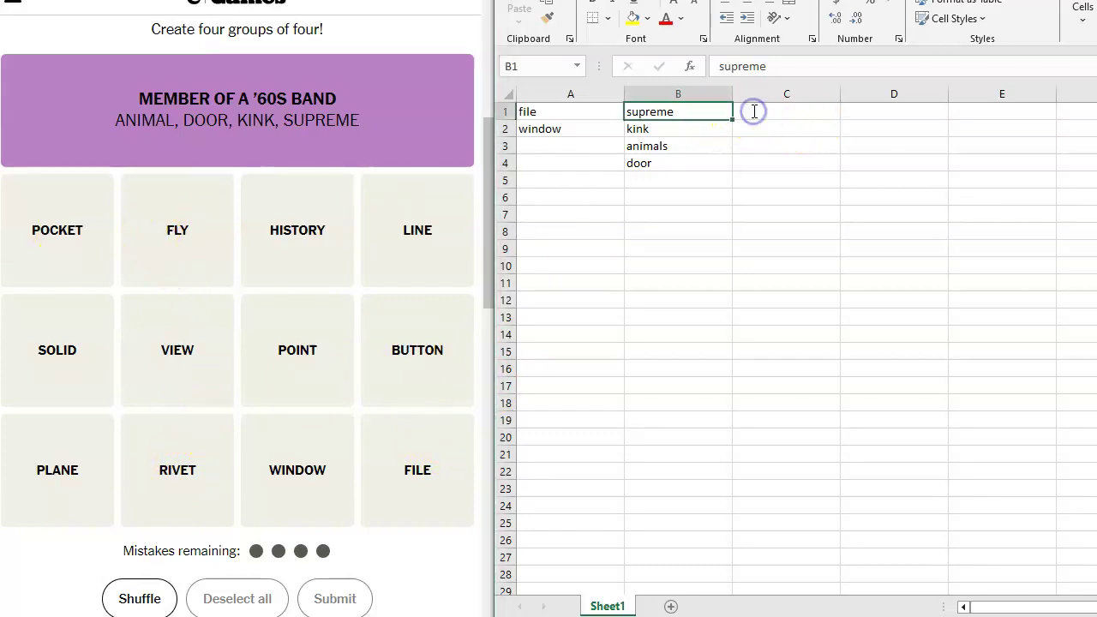
pyautogui.write('po')
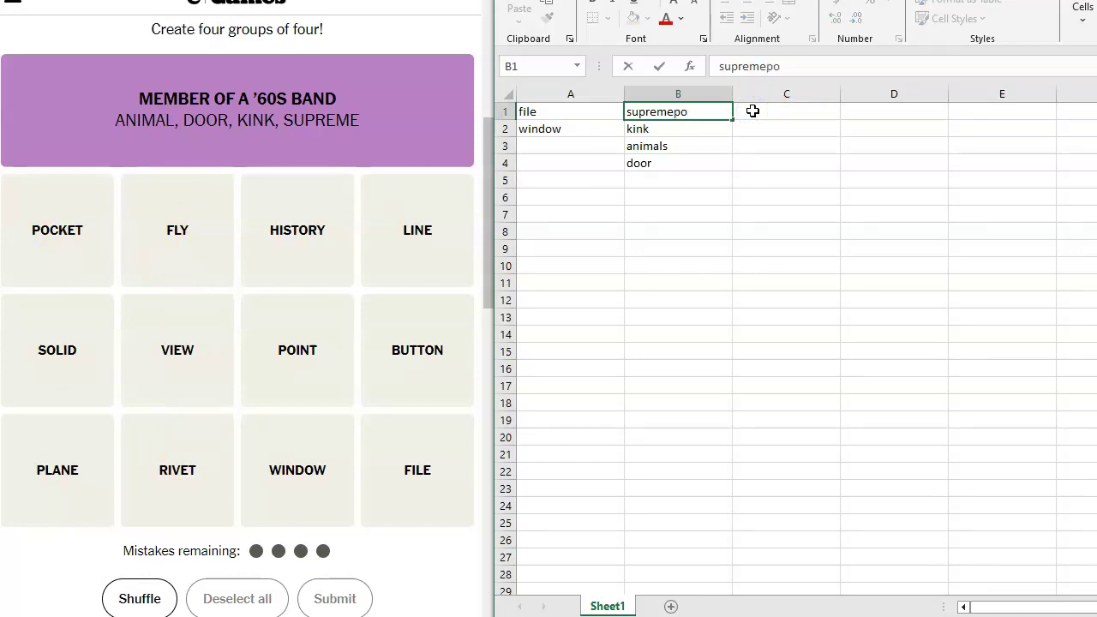
pyautogui.press('BackSpace')
pyautogui.press('BackSpace')
pyautogui.click(752, 112)
pyautogui.write('pocket')
pyautogui.press('Return')
pyautogui.write('fly')
# Add 'button' in C3 and 'rivet' in C4.
pyautogui.press('Return')
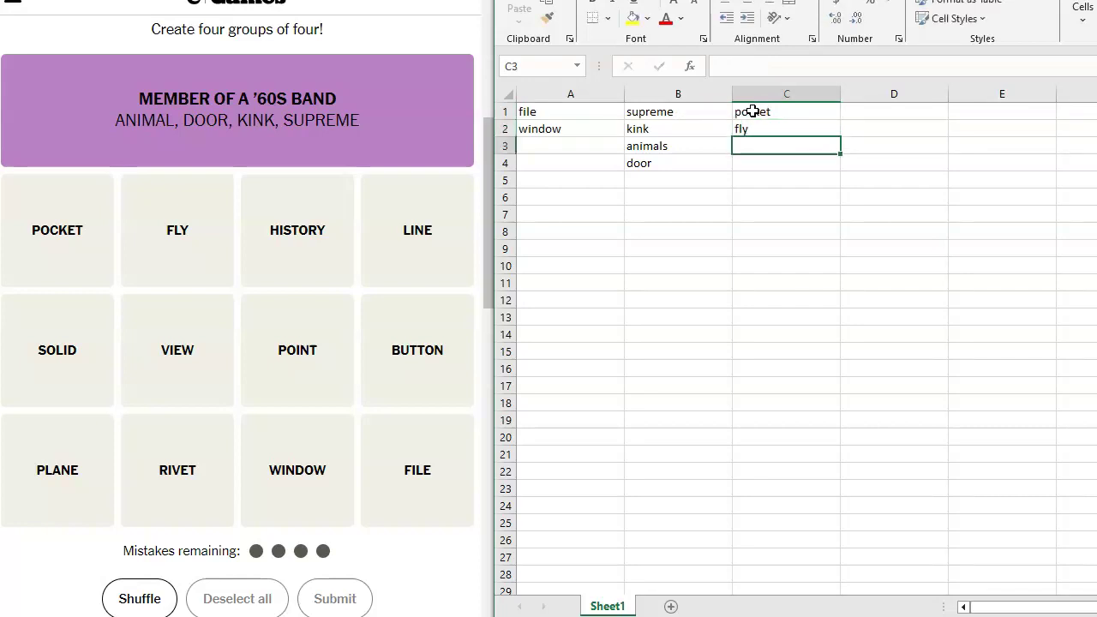
pyautogui.write('button')
pyautogui.press('Return')
pyautogui.press('Left')
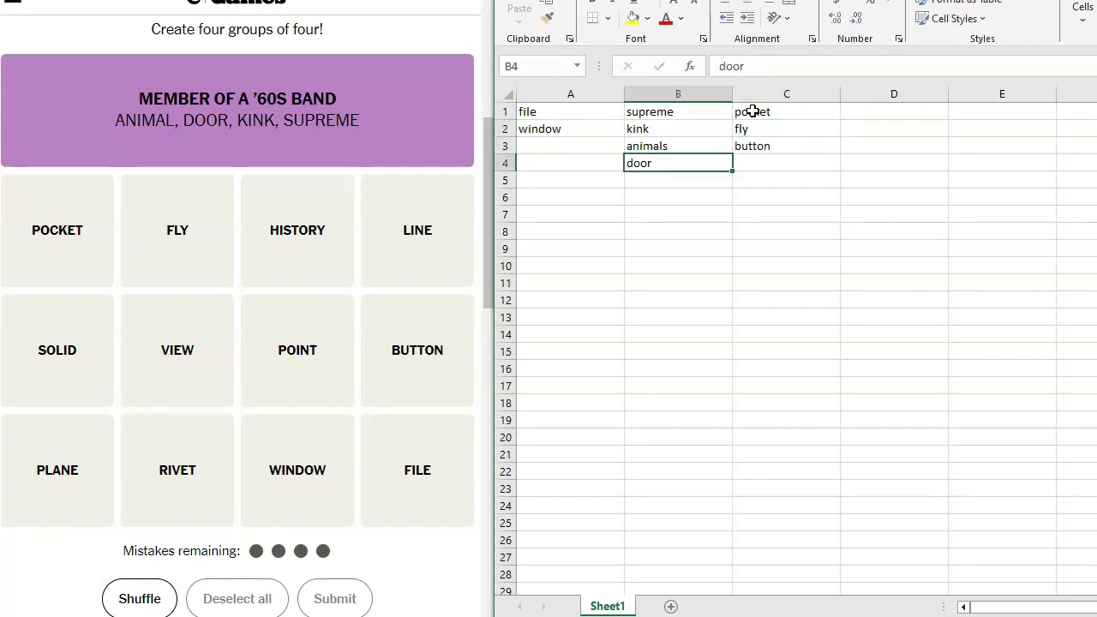
pyautogui.press('Right')
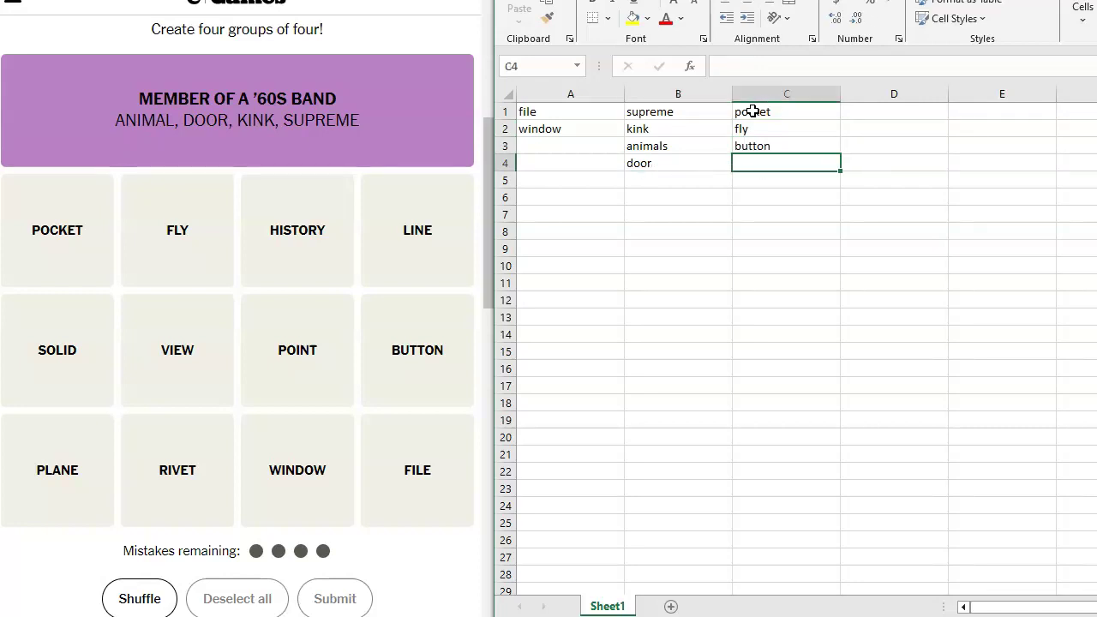
pyautogui.write('rivet')
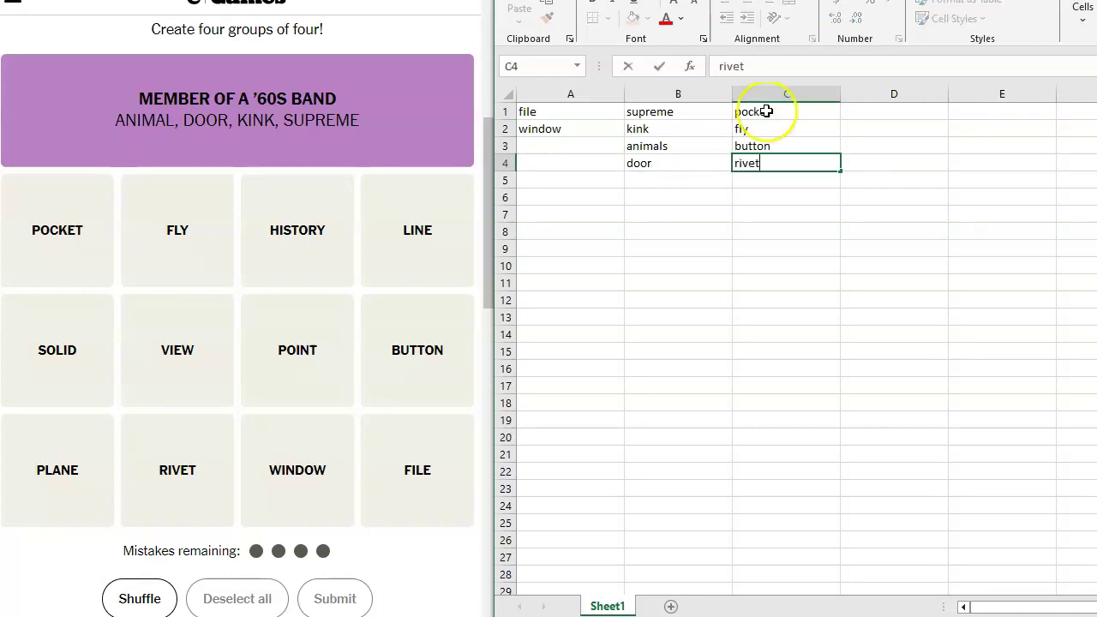
# Select the POCKET, FLY, BUTTON and RIVET tiles as the next guess.
pyautogui.click(80, 232)
pyautogui.click(176, 233)
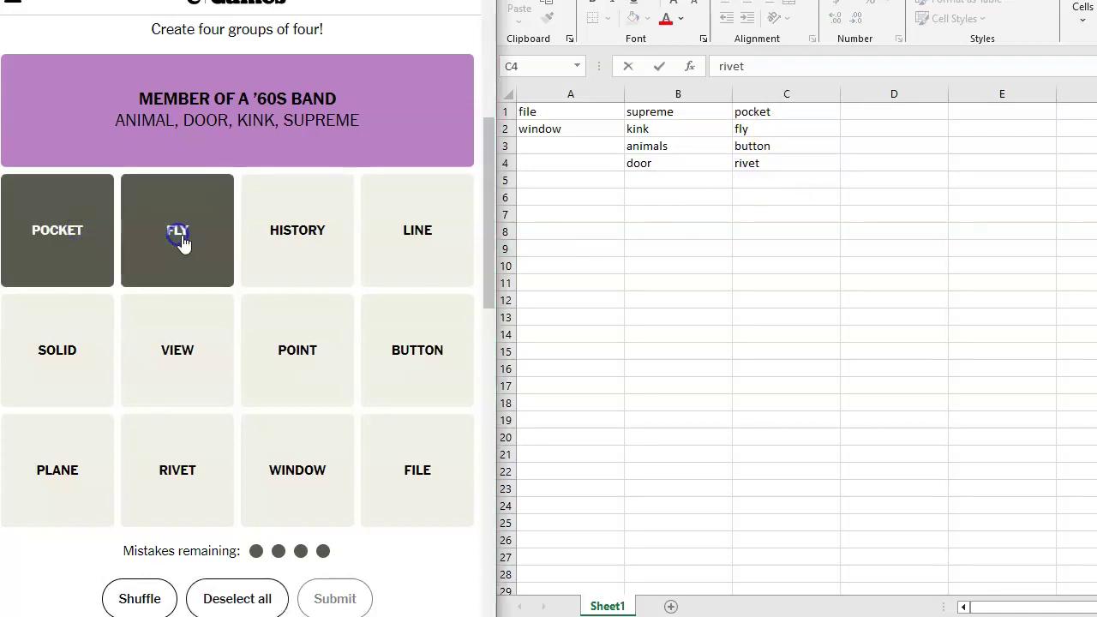
pyautogui.click(416, 350)
pyautogui.click(190, 475)
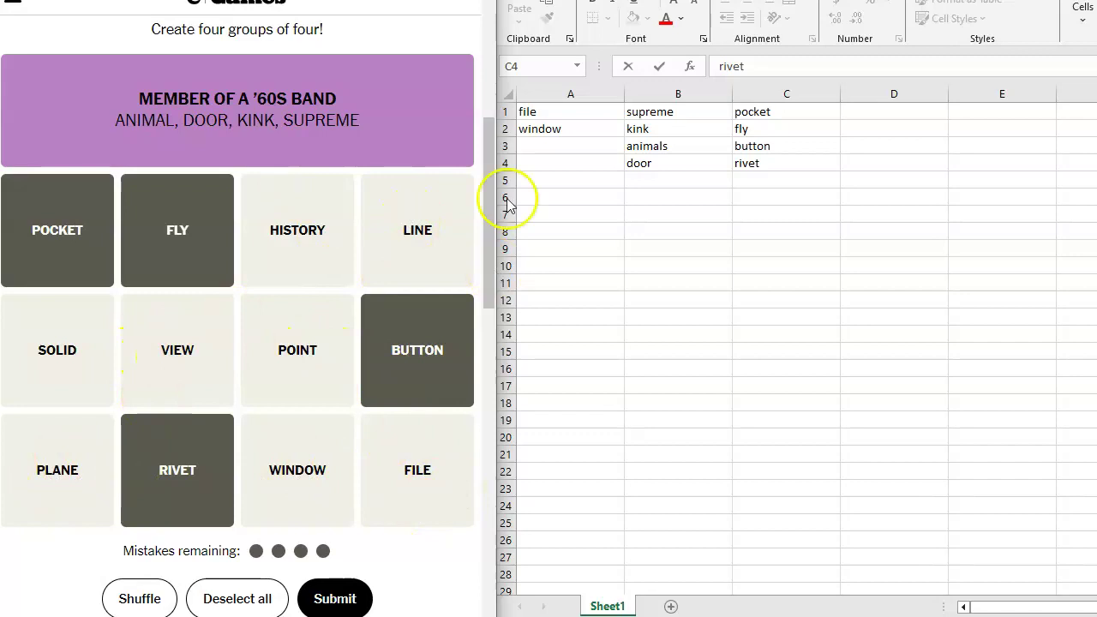
pyautogui.click(555, 146)
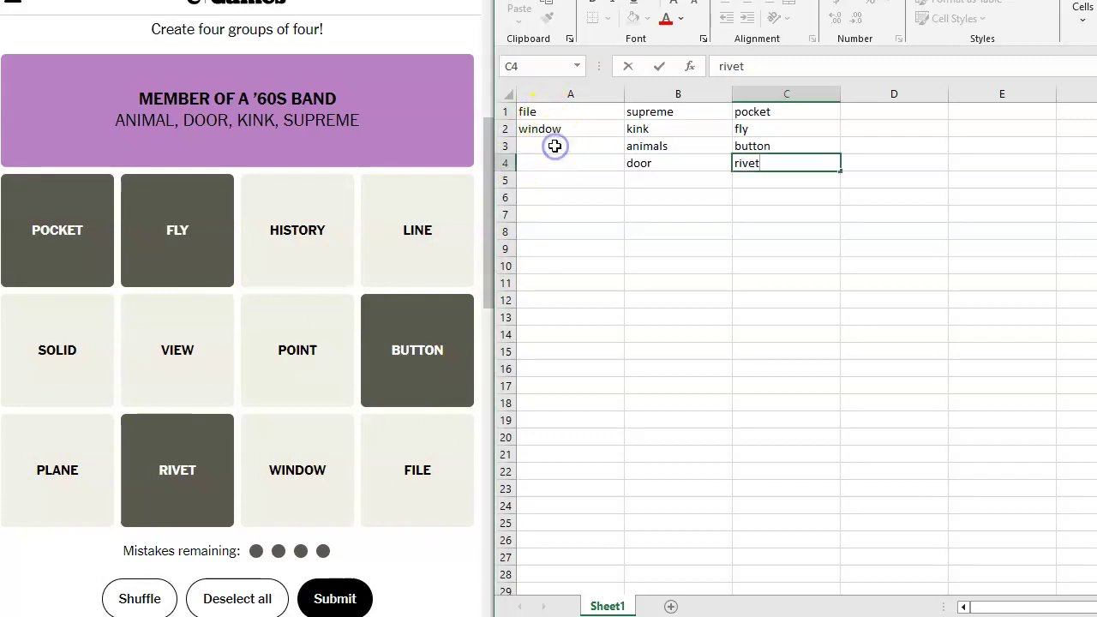
# Add 'history' in cell A3 below 'window' in the column A list.
pyautogui.click(555, 146)
pyautogui.write('hi')
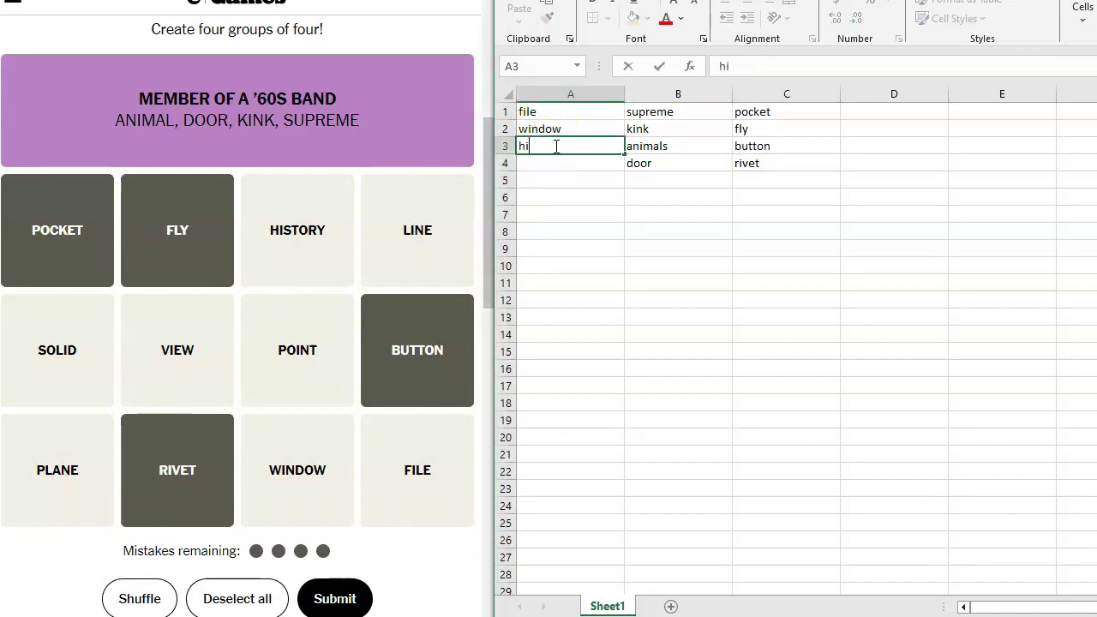
pyautogui.write('story')
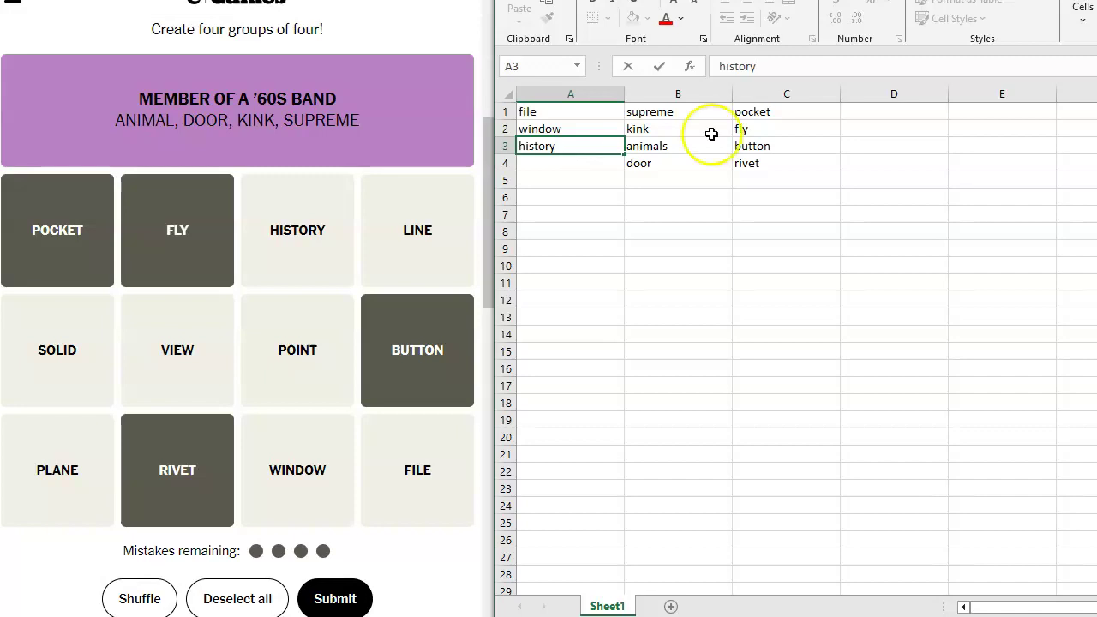
pyautogui.click(876, 115)
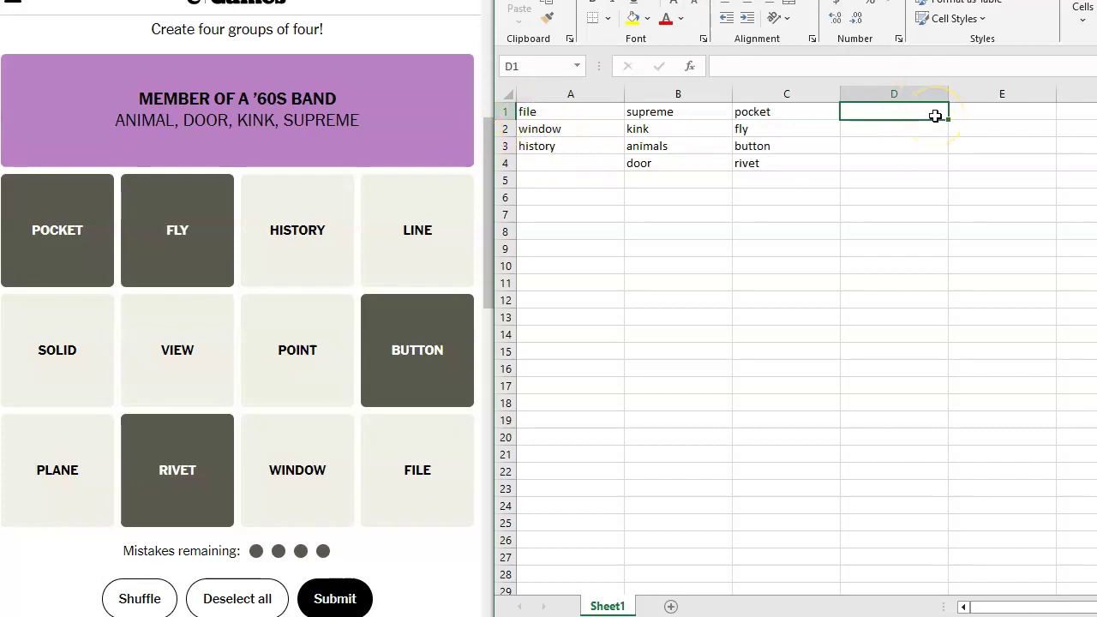
# Enter 'line', 'point' and 'plane' in cells D1 through D3.
pyautogui.write('line')
pyautogui.press('Return')
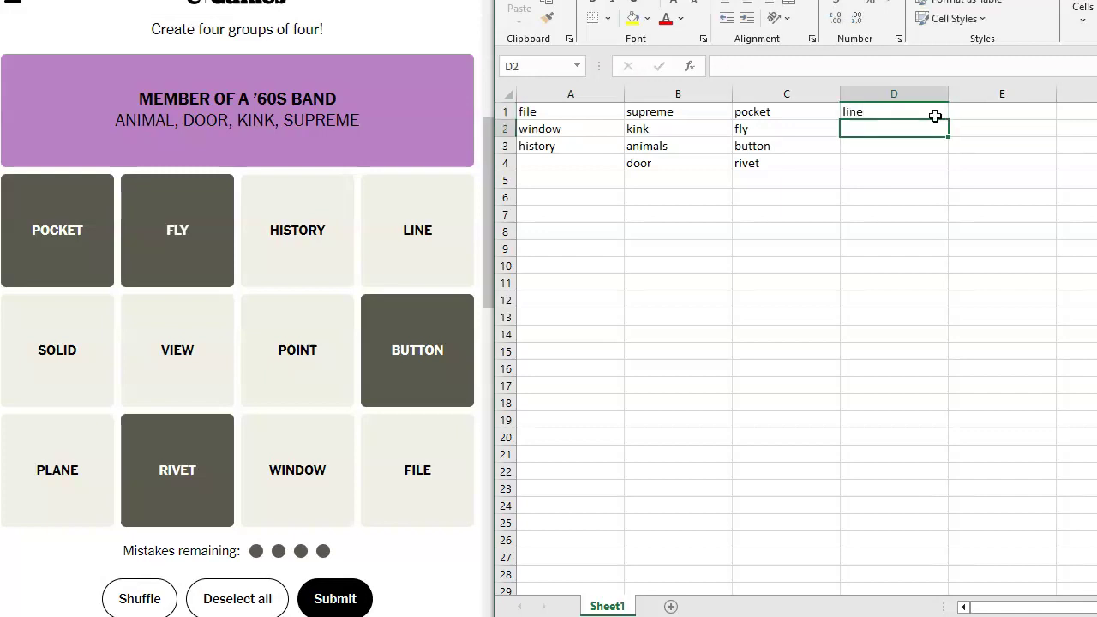
pyautogui.write('point')
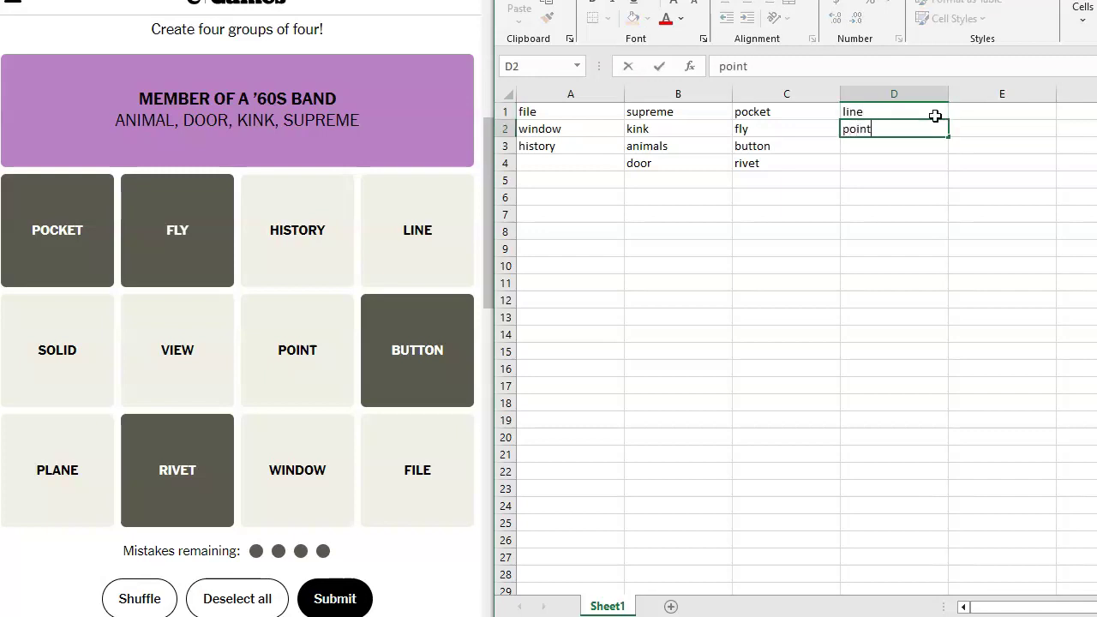
pyautogui.press('Return')
pyautogui.write('pla')
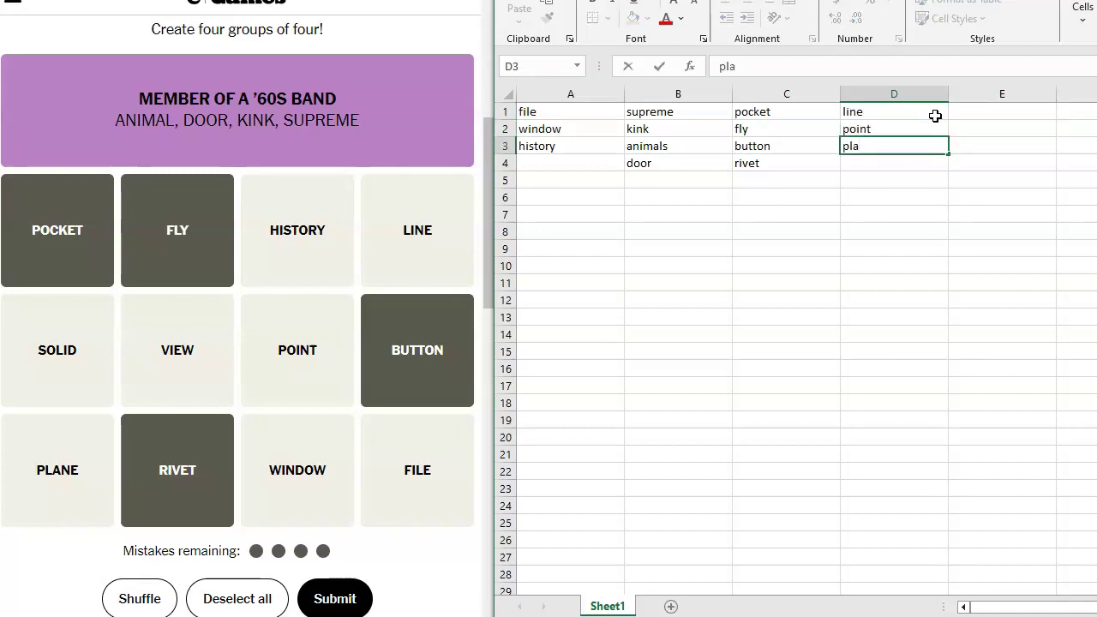
pyautogui.write('ne')
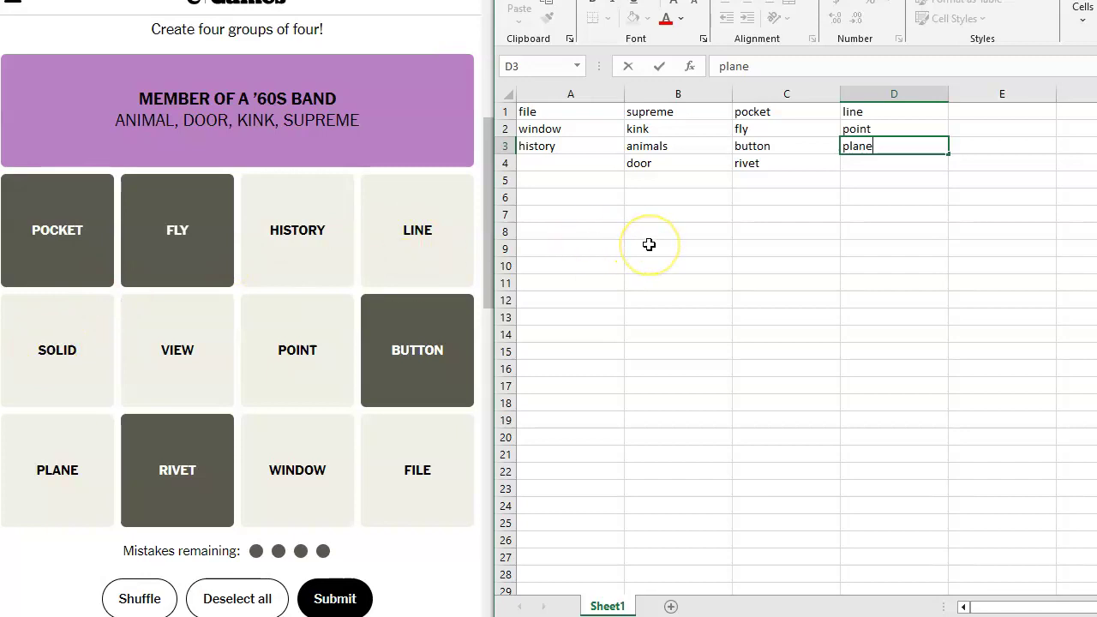
# Enter 'solid' in cell A8 and 'view' in A9.
pyautogui.click(570, 232)
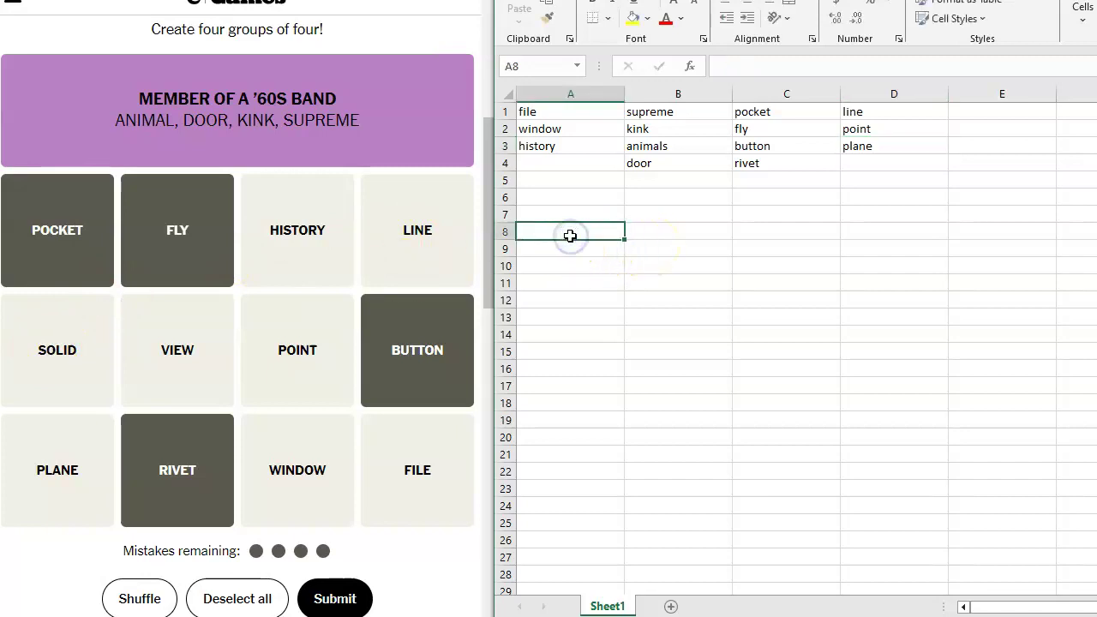
pyautogui.write('solid')
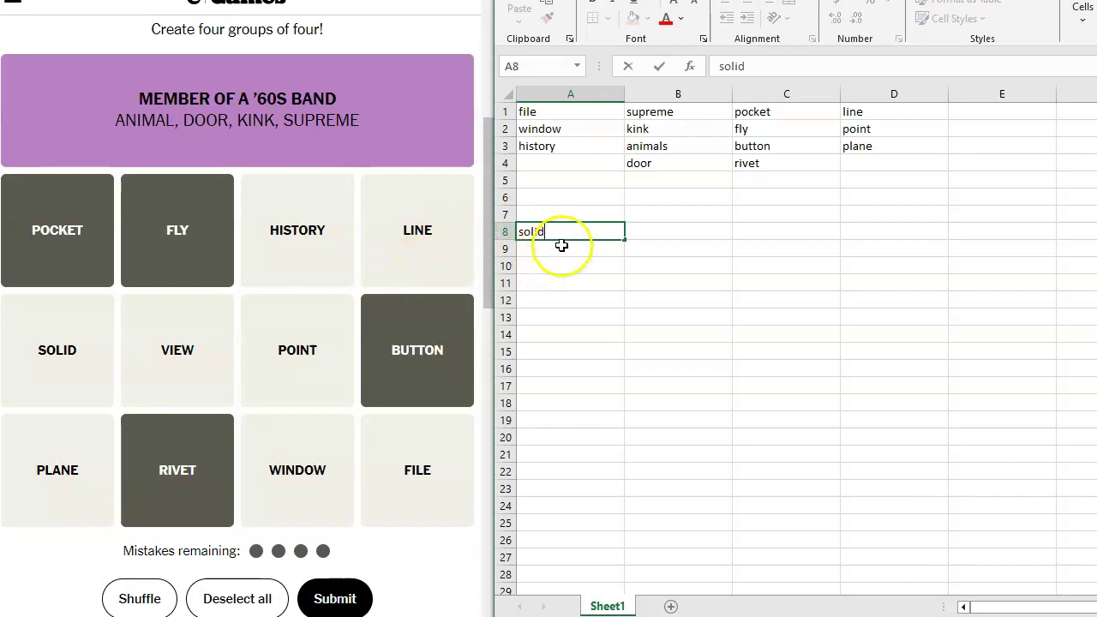
pyautogui.click(560, 249)
pyautogui.write('view')
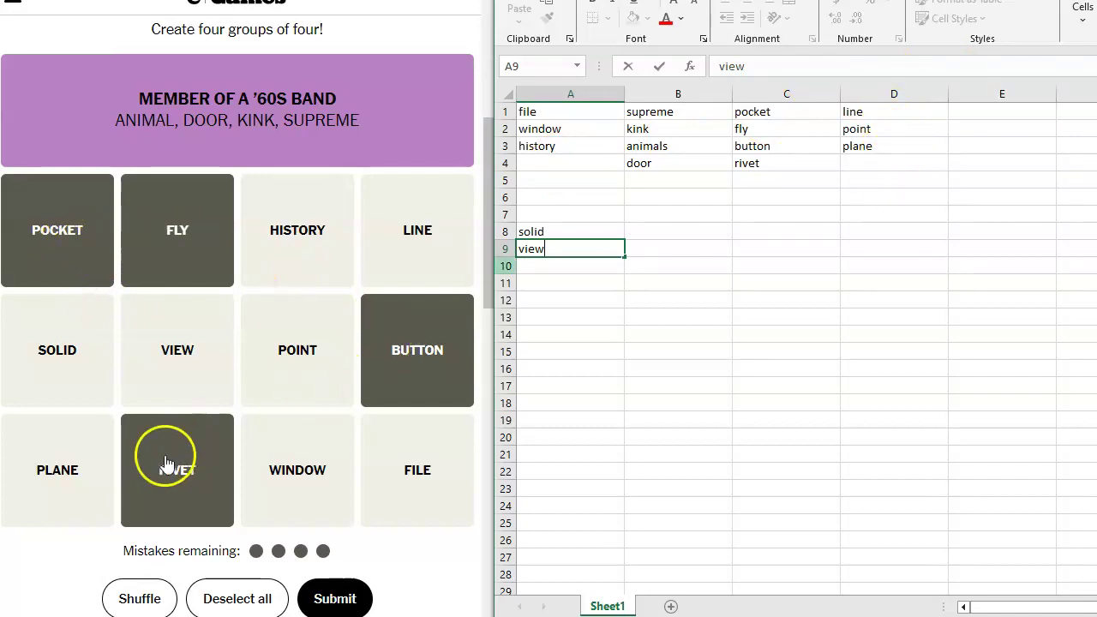
# Submit the pocket/fly/button/rivet guess, then submit FILE, WINDOW, HISTORY and VIEW as Web Browser Menus.
pyautogui.click(324, 601)
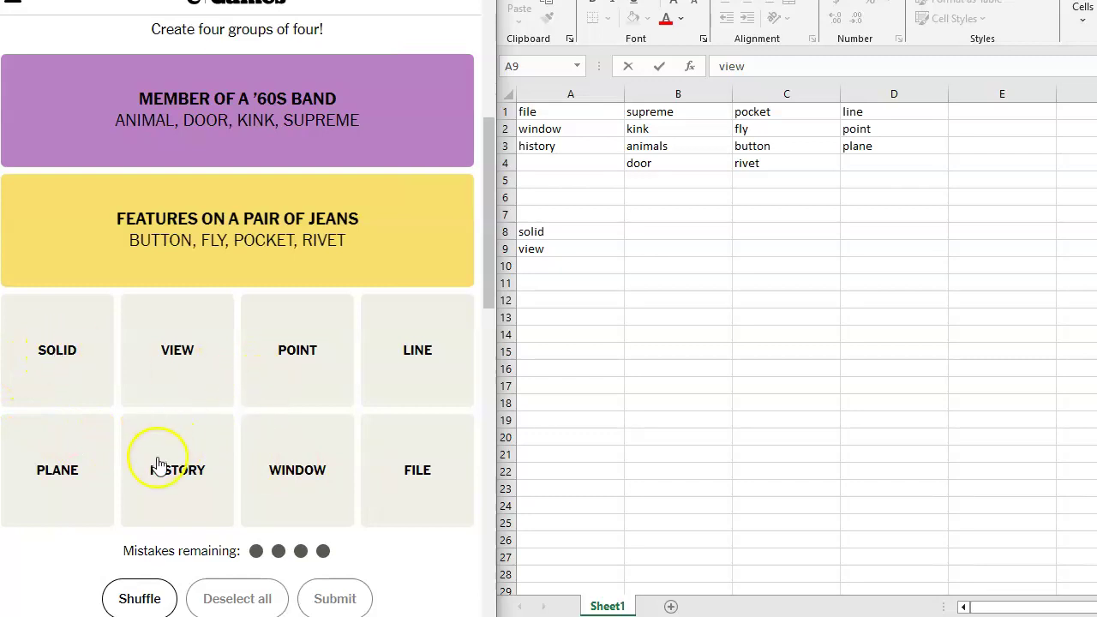
pyautogui.click(413, 472)
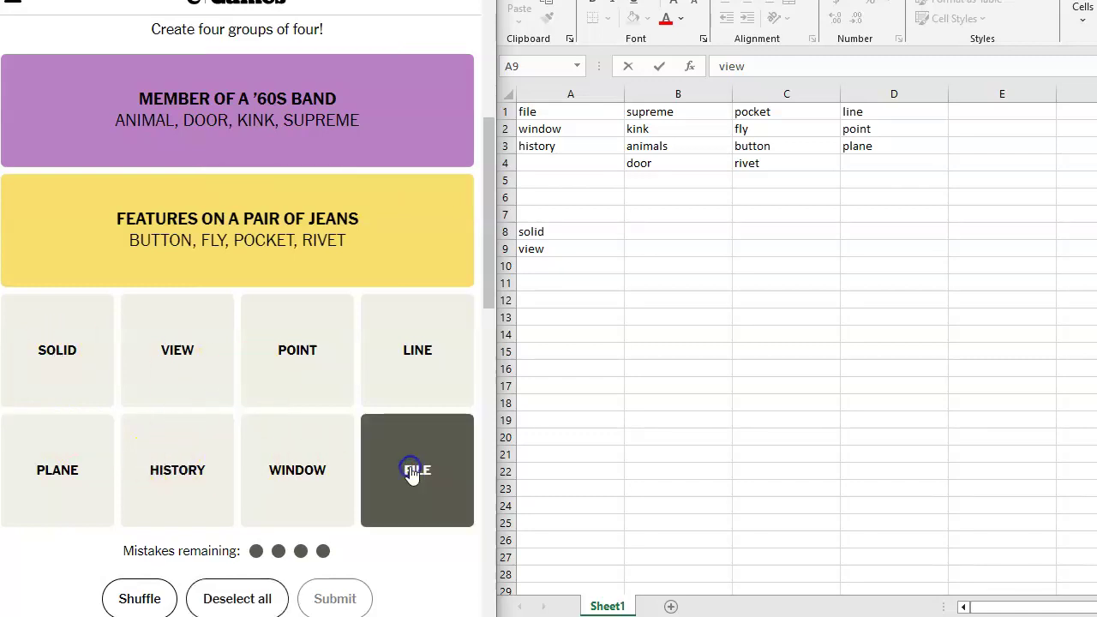
pyautogui.click(294, 470)
pyautogui.click(196, 471)
pyautogui.click(174, 347)
pyautogui.scroll(1, 327, 399)
pyautogui.scroll(-1, 326, 399)
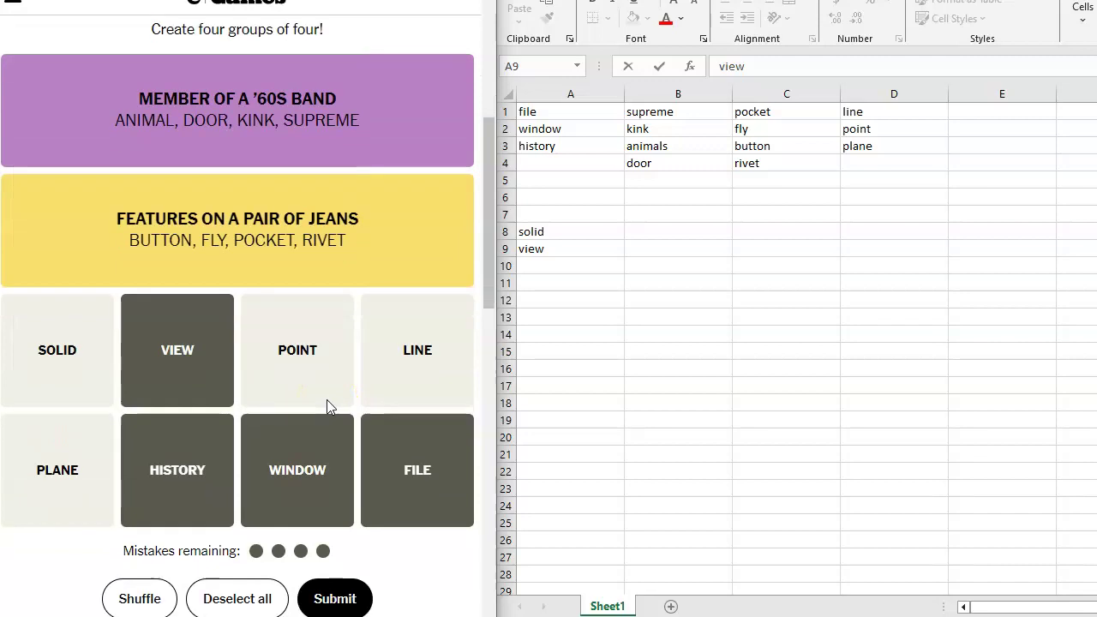
pyautogui.scroll(1, 327, 400)
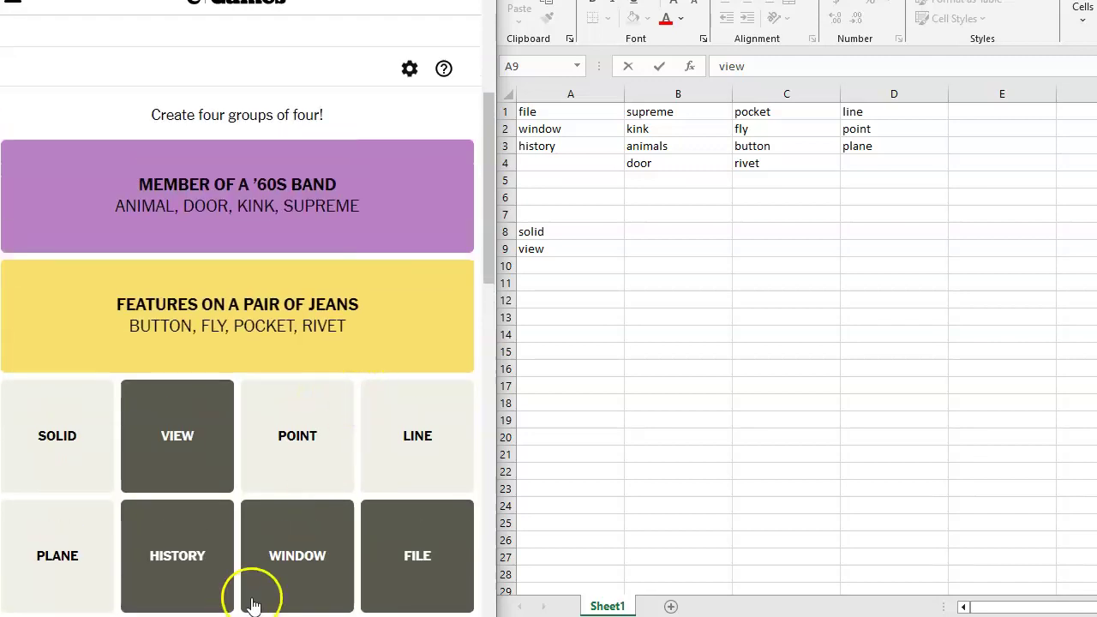
pyautogui.moveTo(493, 235); pyautogui.dragTo(483, 273)
pyautogui.click(334, 600)
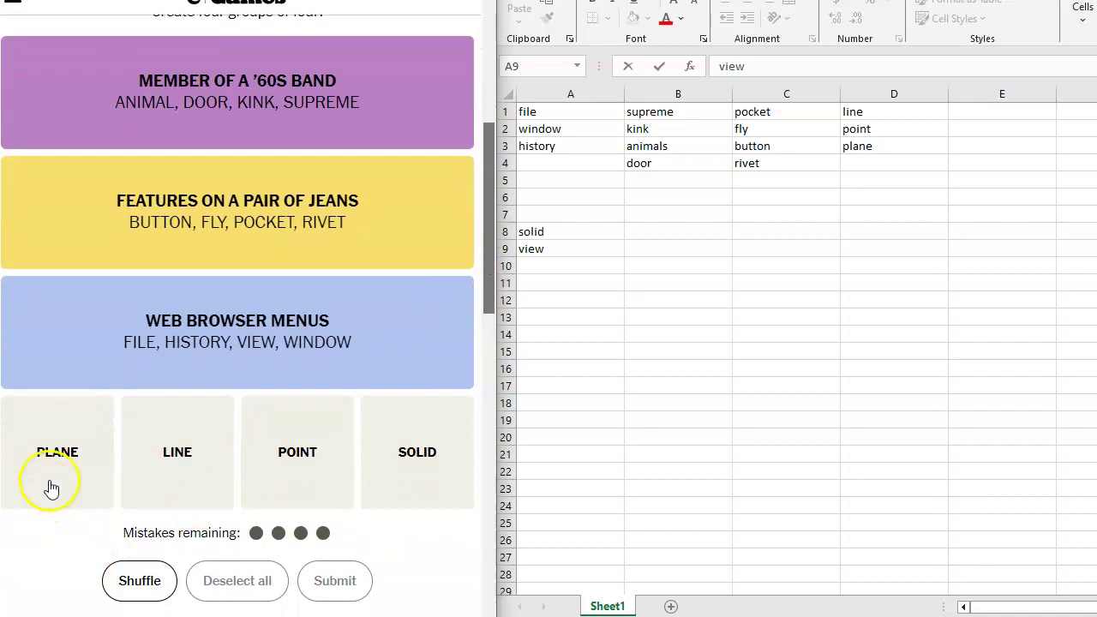
# Submit PLANE, LINE, POINT and SOLID as the final group for a Perfect! result.
pyautogui.click(51, 453)
pyautogui.click(180, 451)
pyautogui.click(289, 449)
pyautogui.click(415, 449)
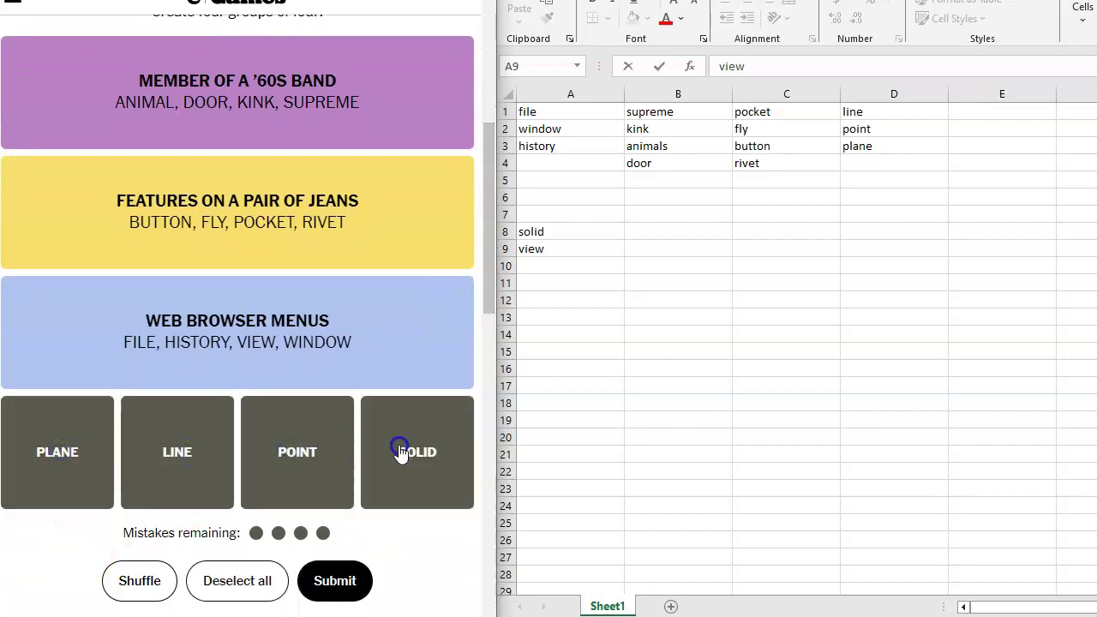
pyautogui.click(335, 578)
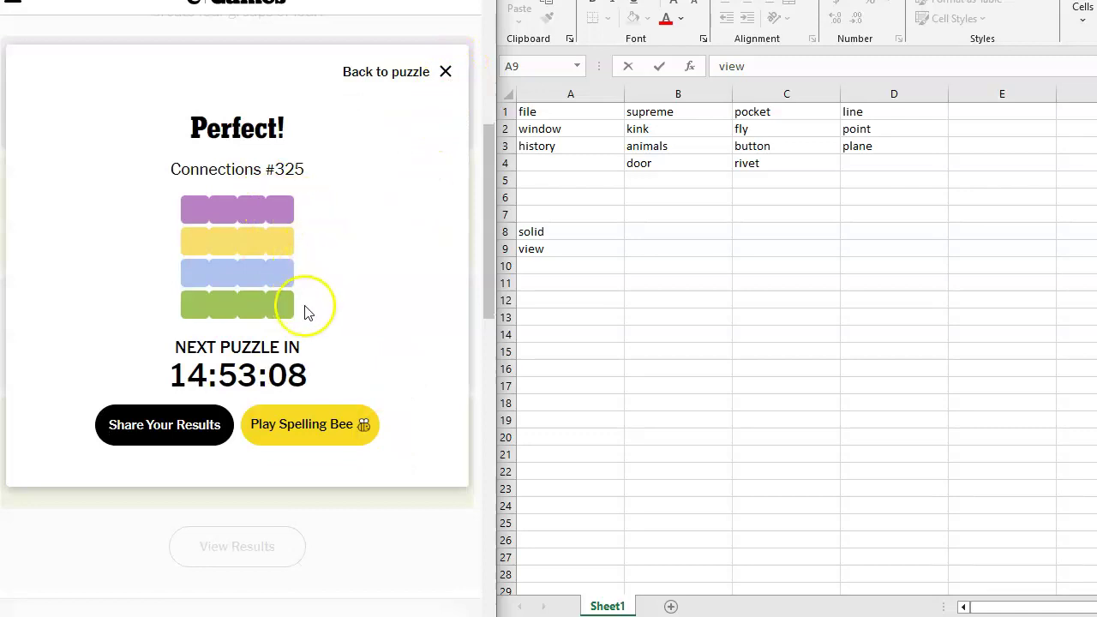
# Close the Perfect! summary to reveal the finished board of four solved groups.
pyautogui.click(446, 69)
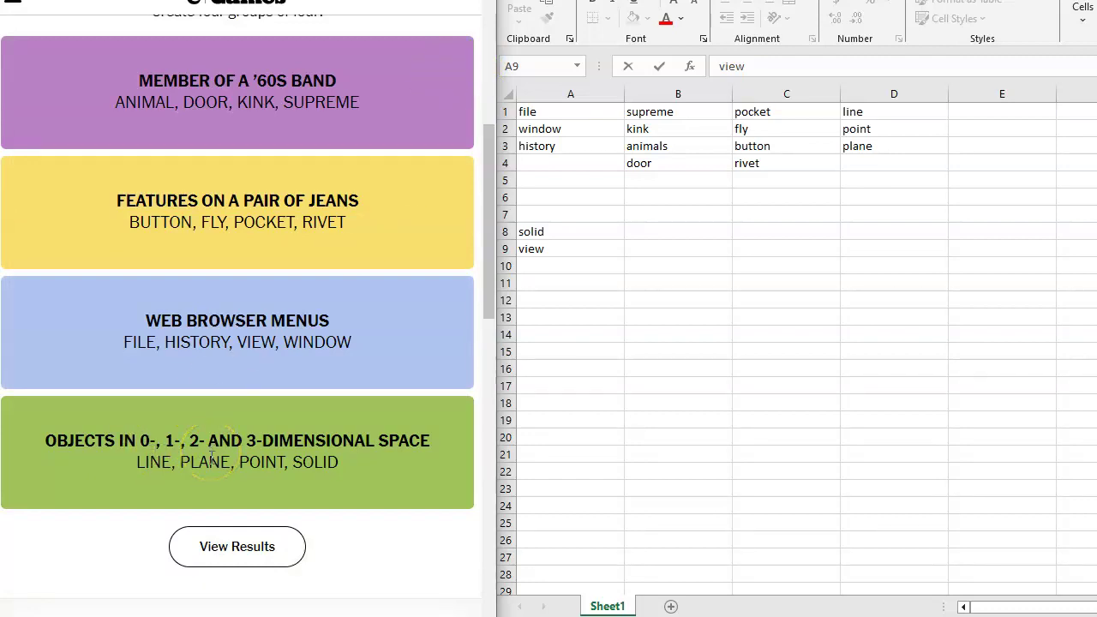
pyautogui.moveTo(182, 467)
pyautogui.mouseDown()
pyautogui.moveTo(144, 452)
pyautogui.moveTo(197, 458)
pyautogui.moveTo(141, 447)
pyautogui.mouseUp()
pyautogui.click(150, 442)
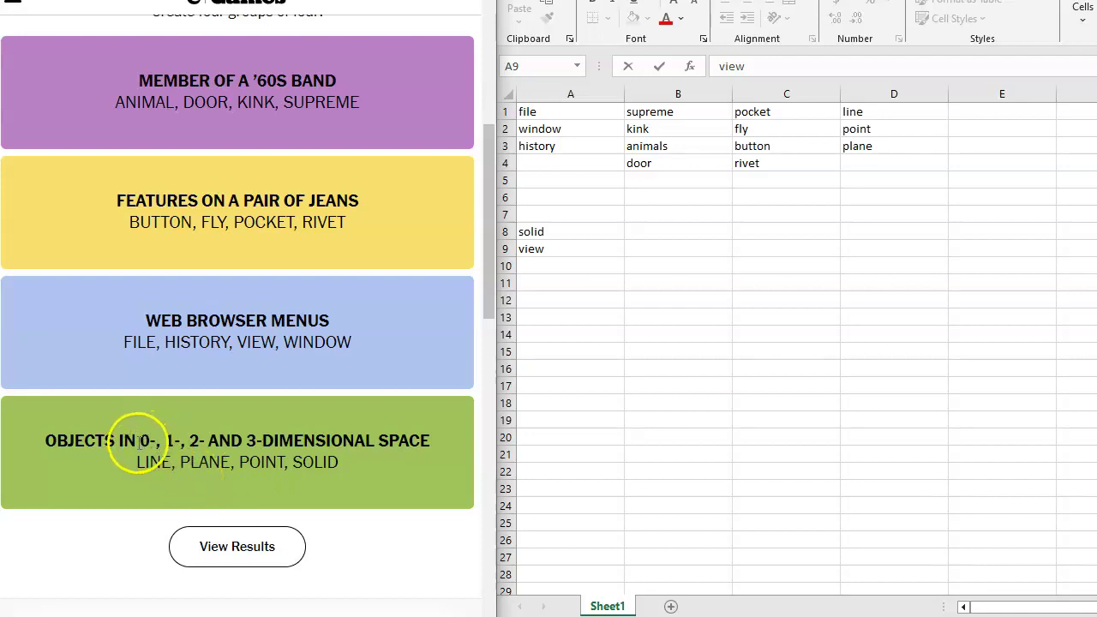